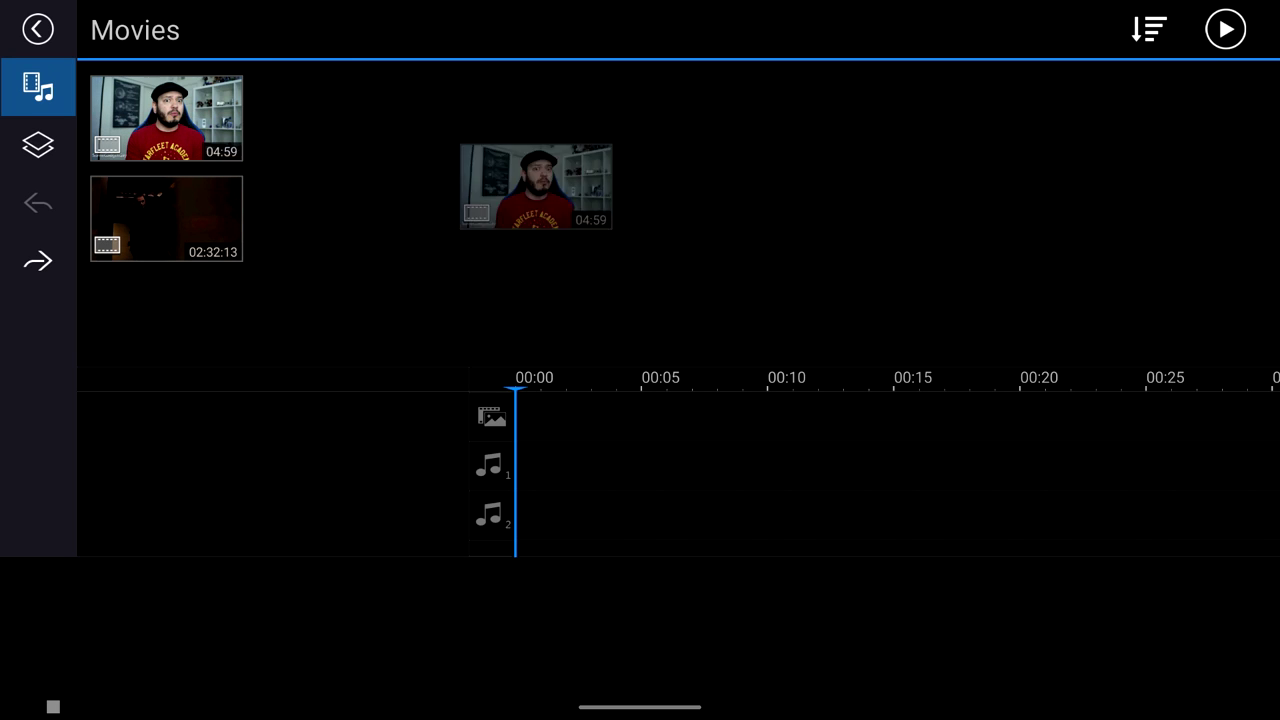
Step: Leave the Movies library and play the talking-head project with the timeline collapsed
{"action": "left_click", "coordinate": [38, 29]}
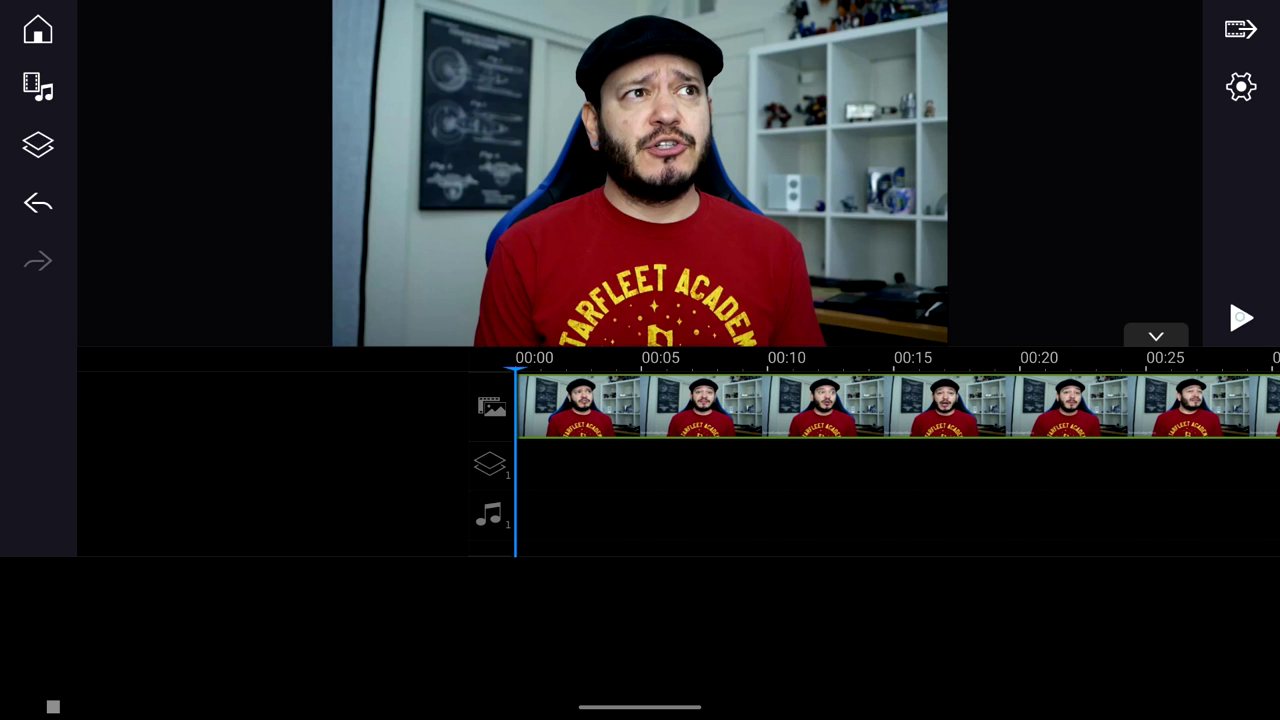
{"action": "left_click", "coordinate": [1240, 318]}
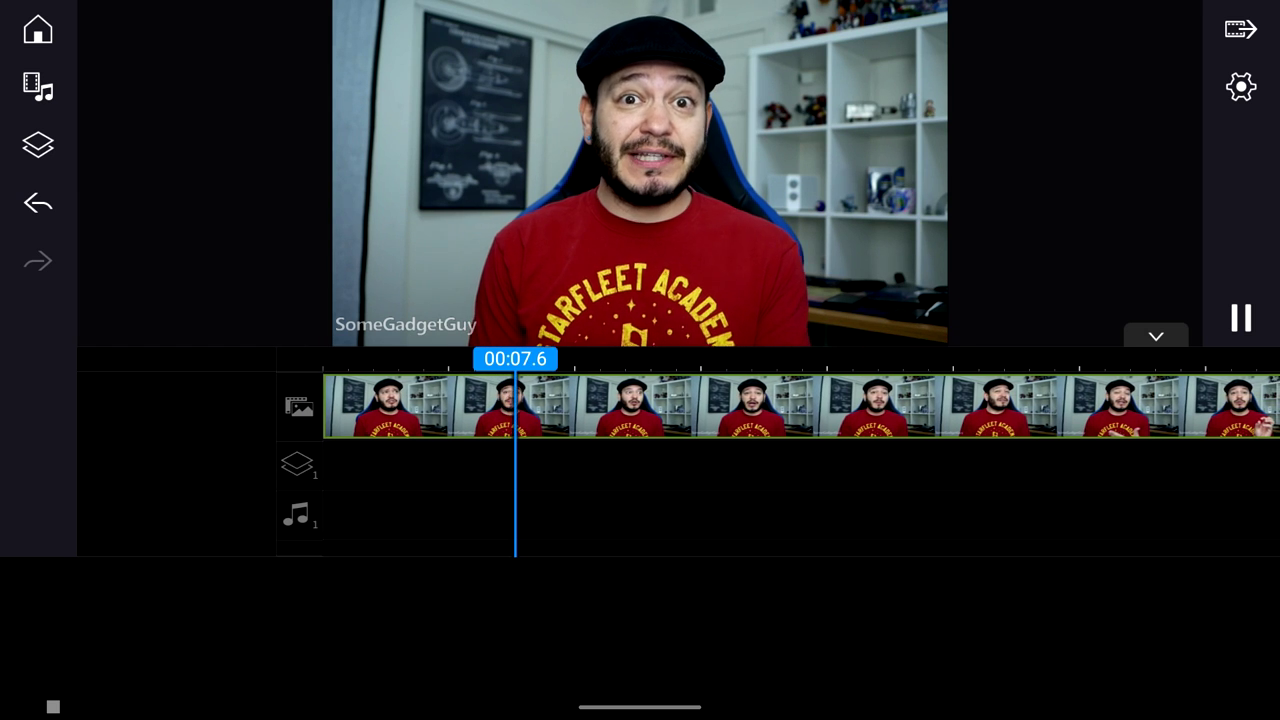
{"action": "left_click", "coordinate": [1156, 336]}
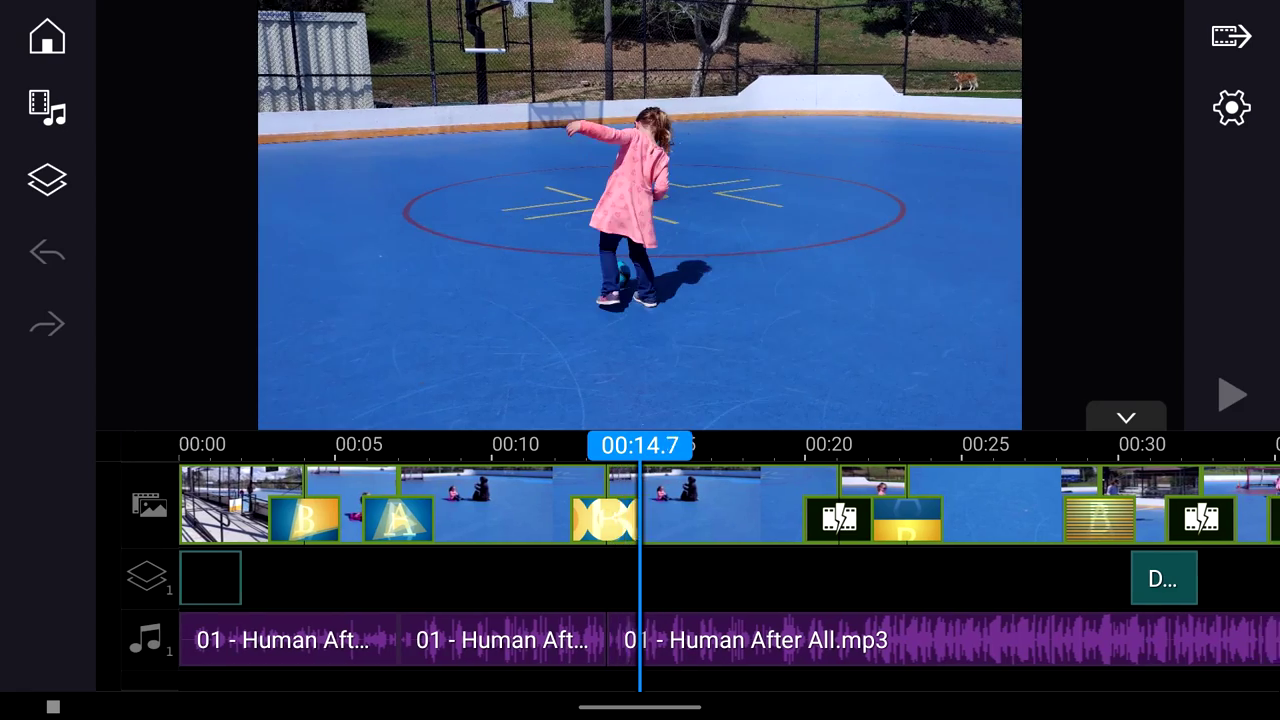
Step: Scrub the playhead to about 00:14.5, collapse the timeline, and open the media library
{"action": "left_click_drag", "start_coordinate": [640, 505], "coordinate": [702, 505]}
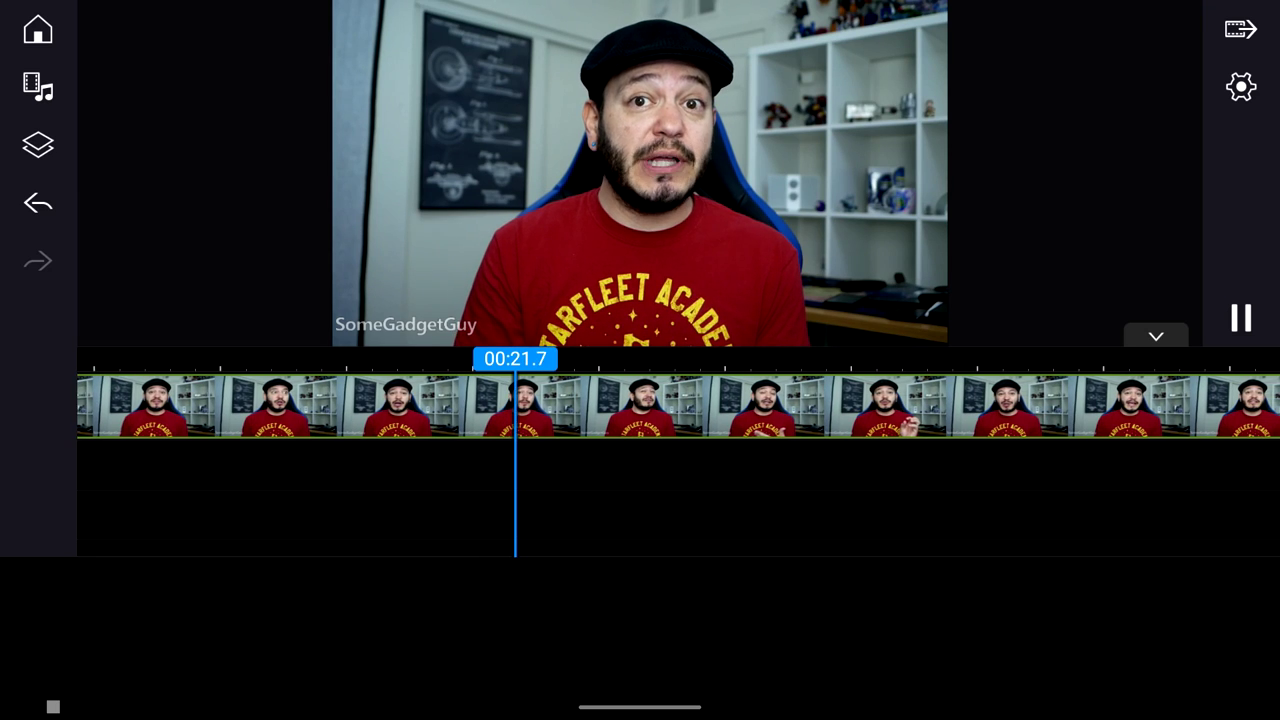
{"action": "left_click", "coordinate": [1156, 336]}
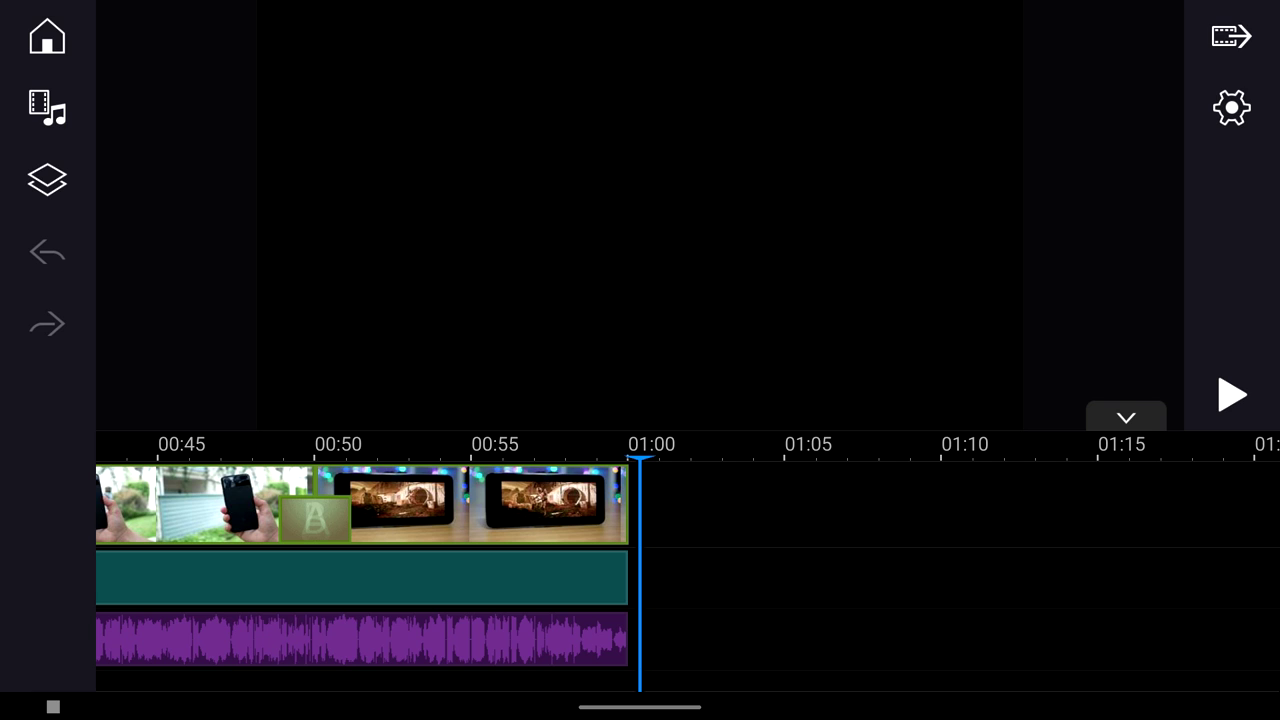
{"action": "left_click", "coordinate": [47, 107]}
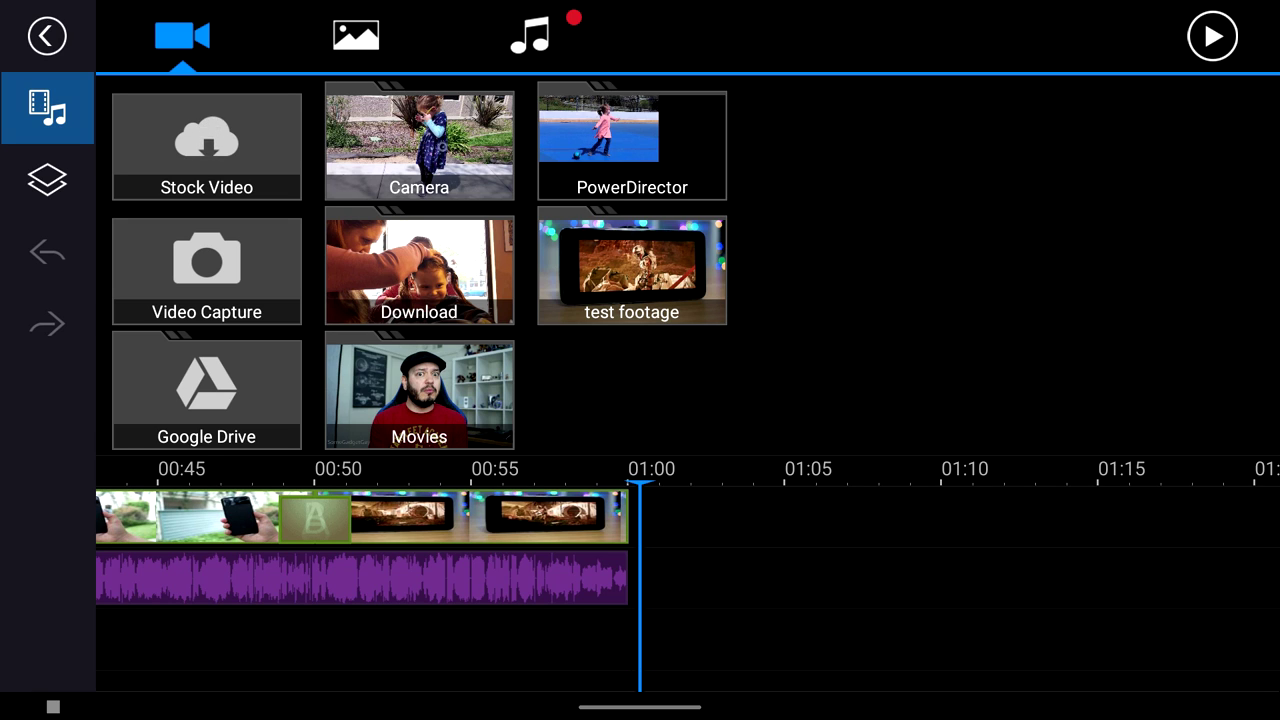
Step: Browse the Camera folder's clips and pick the unsupported 00:17 clip, triggering the resolution warning
{"action": "left_click", "coordinate": [419, 145]}
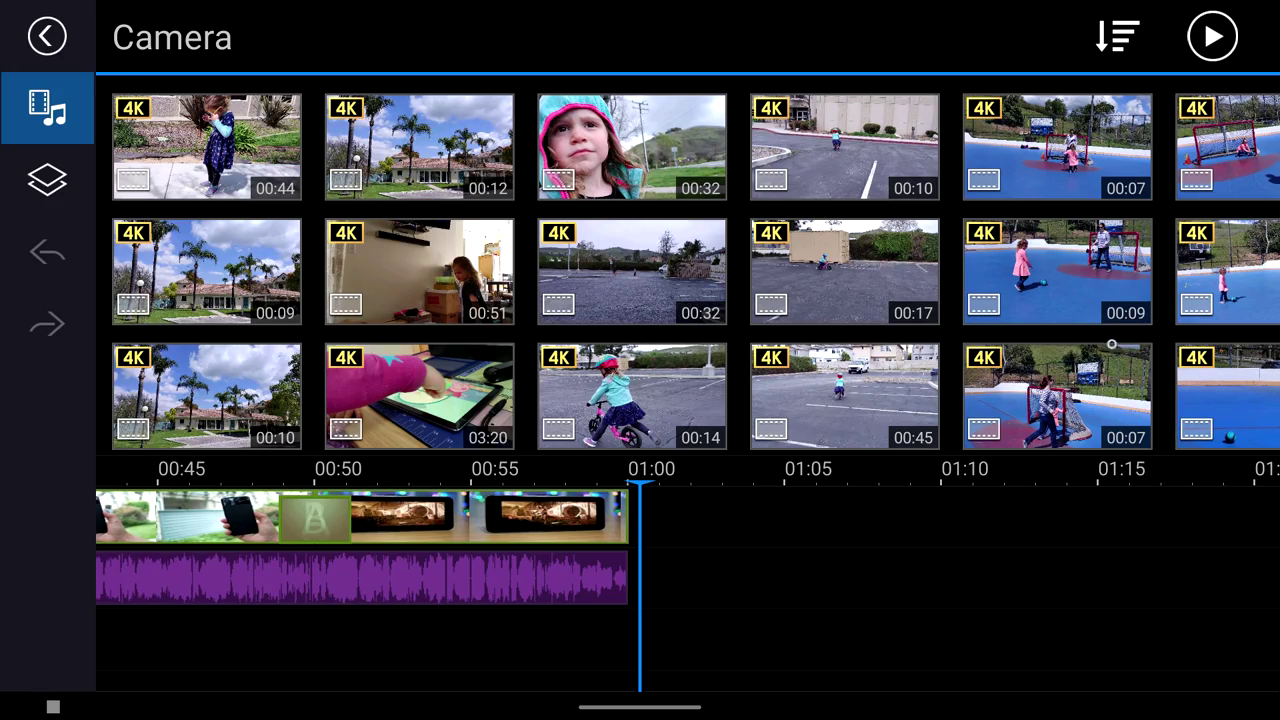
{"action": "left_click_drag", "start_coordinate": [1111, 344], "coordinate": [520, 350]}
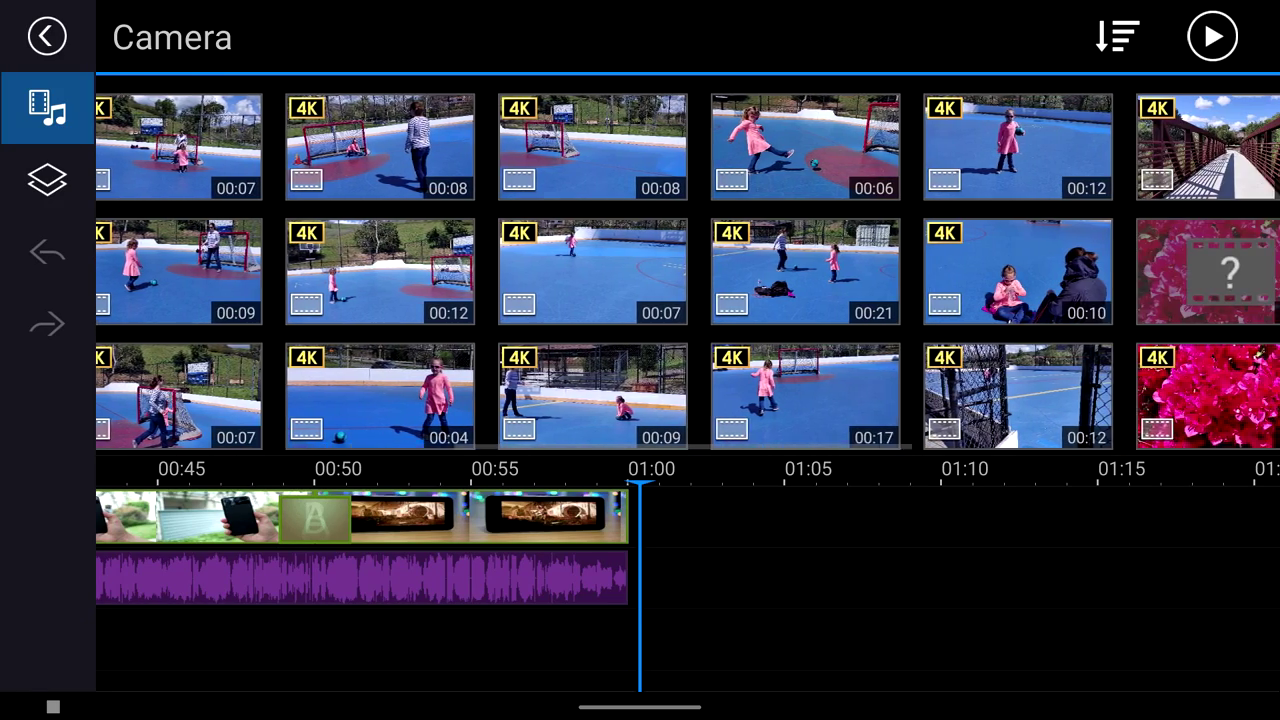
{"action": "left_click_drag", "start_coordinate": [1000, 270], "coordinate": [460, 270]}
{"action": "left_click_drag", "start_coordinate": [900, 270], "coordinate": [580, 270]}
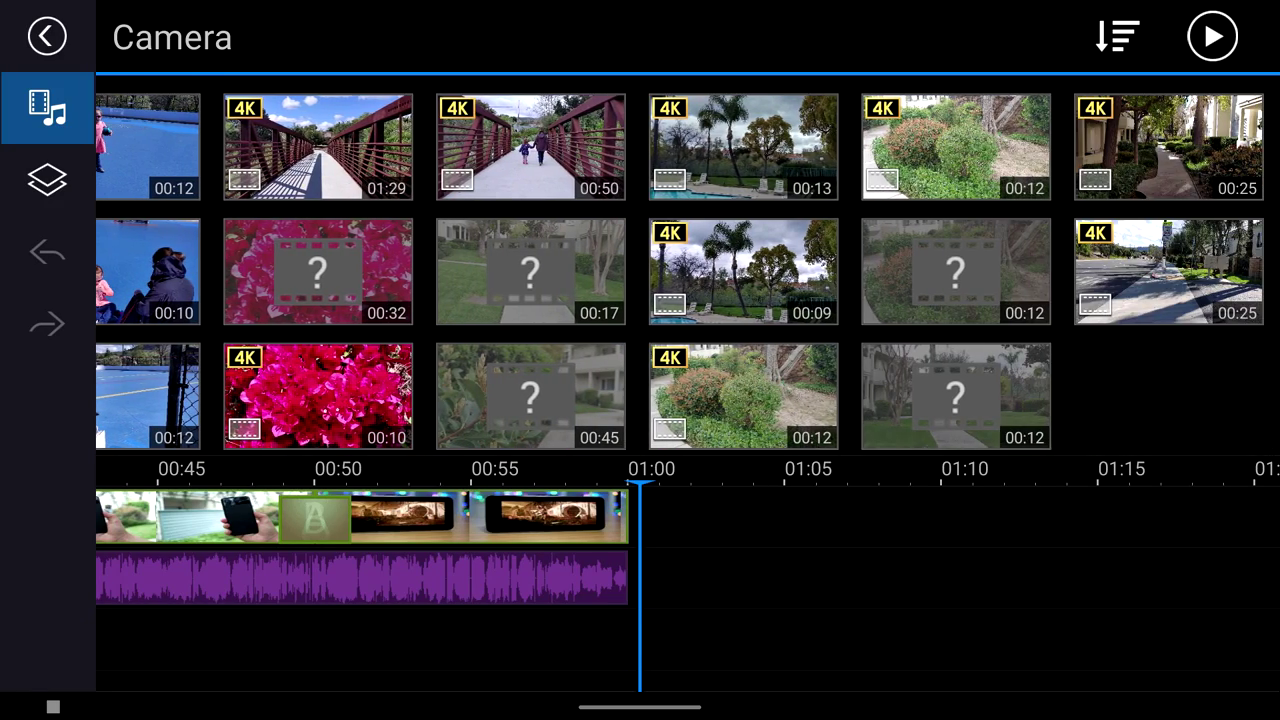
{"action": "left_click_drag", "start_coordinate": [400, 270], "coordinate": [800, 270]}
{"action": "left_click_drag", "start_coordinate": [600, 270], "coordinate": [800, 270]}
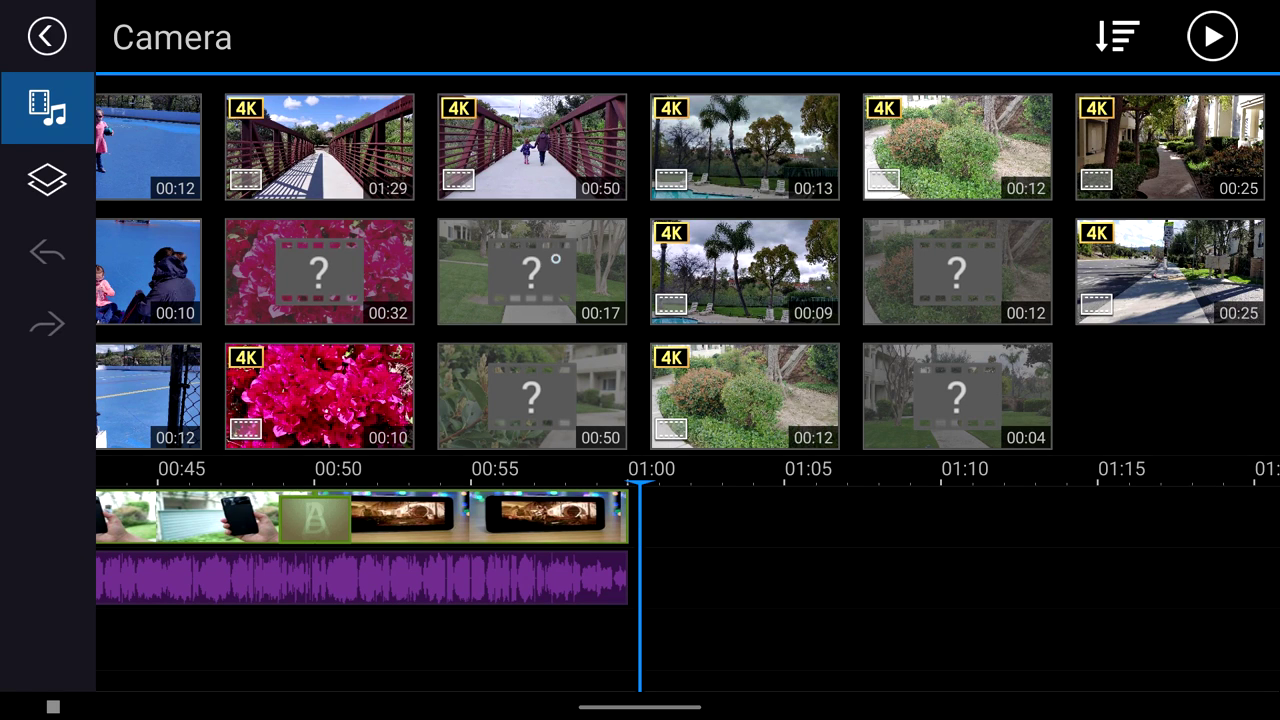
{"action": "left_click", "coordinate": [563, 268]}
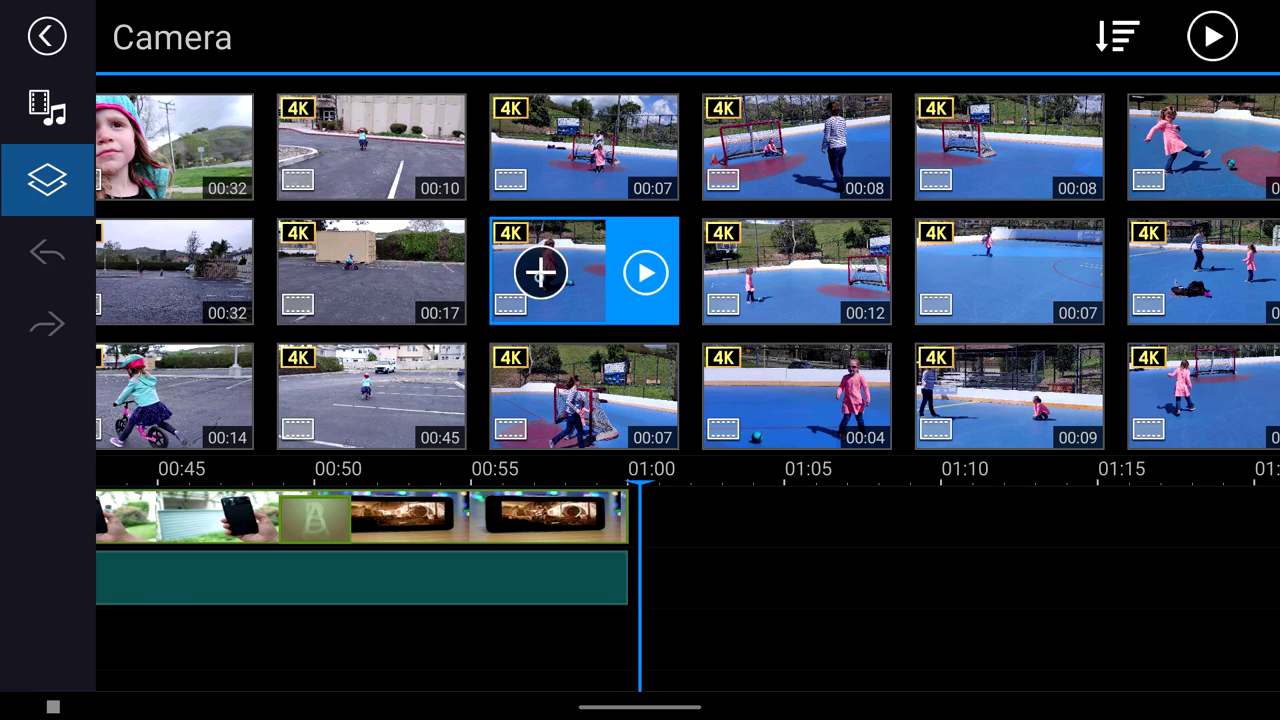
Step: Add the 00:07 4K court clip from the Camera folder to the overlay track
{"action": "left_click", "coordinate": [540, 271]}
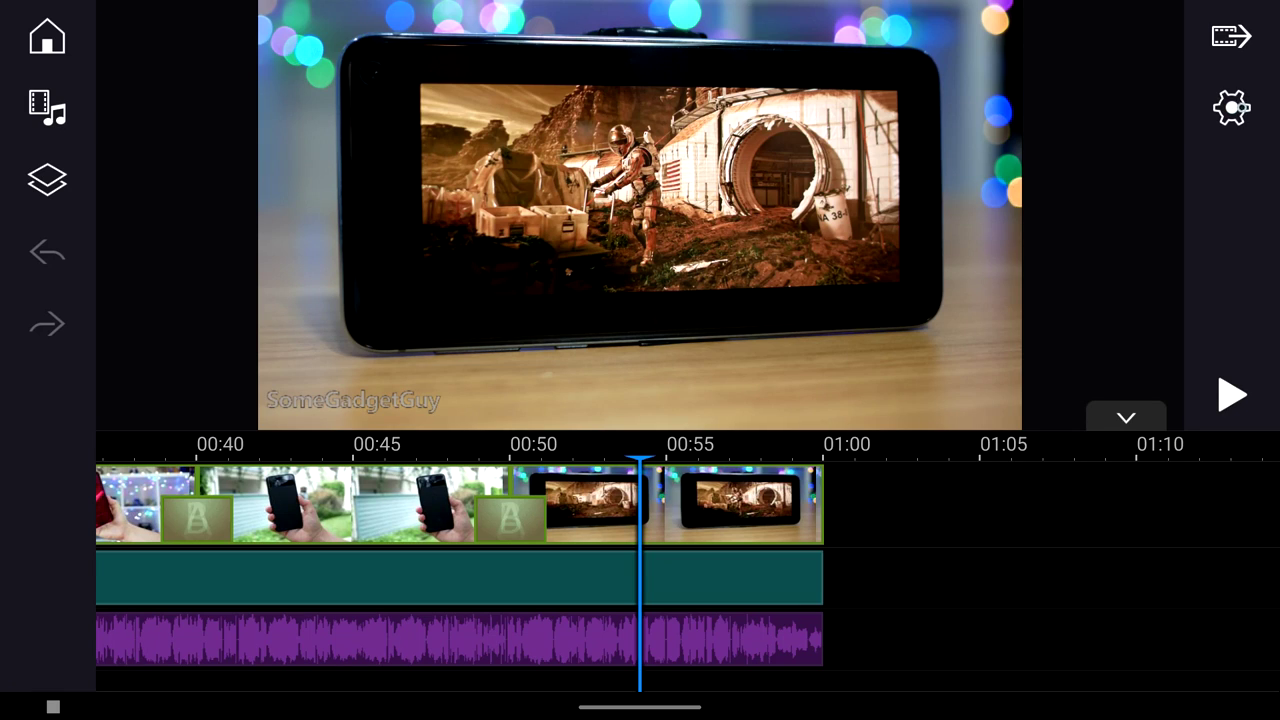
Step: Check the audio mixing and settings options, then expand the timeline below the preview
{"action": "left_click", "coordinate": [1232, 107]}
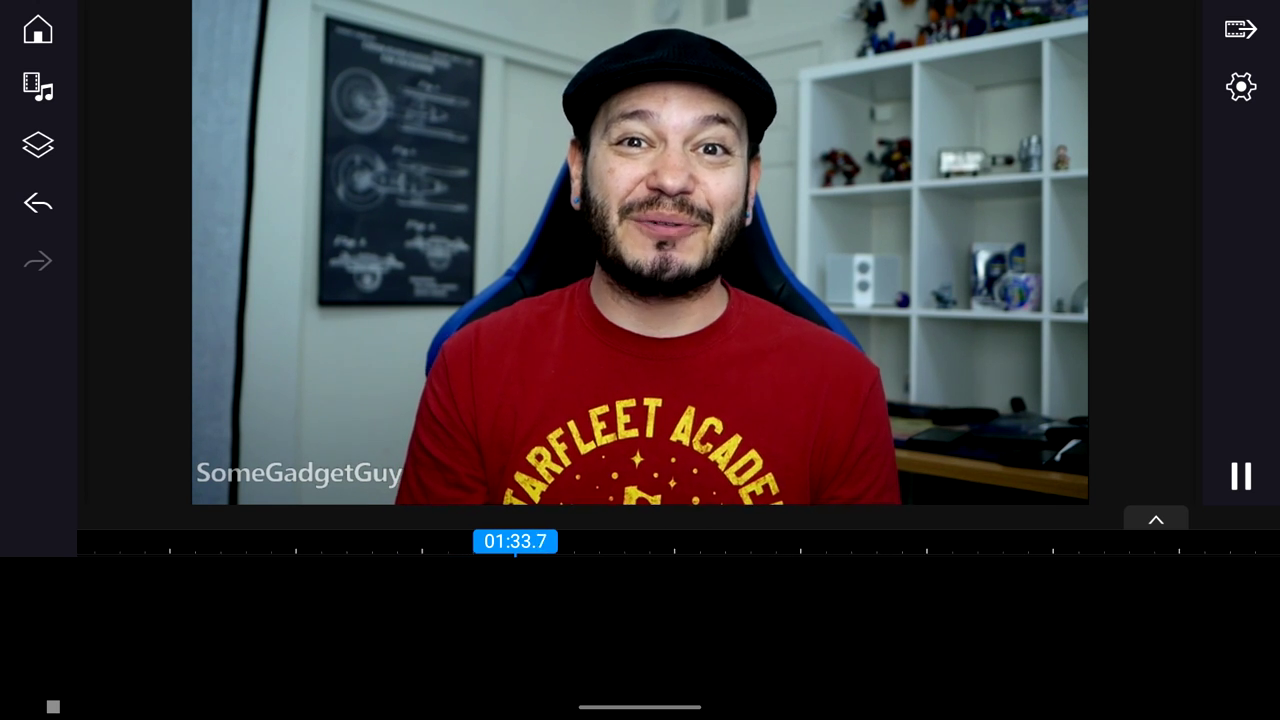
{"action": "left_click", "coordinate": [1156, 519]}
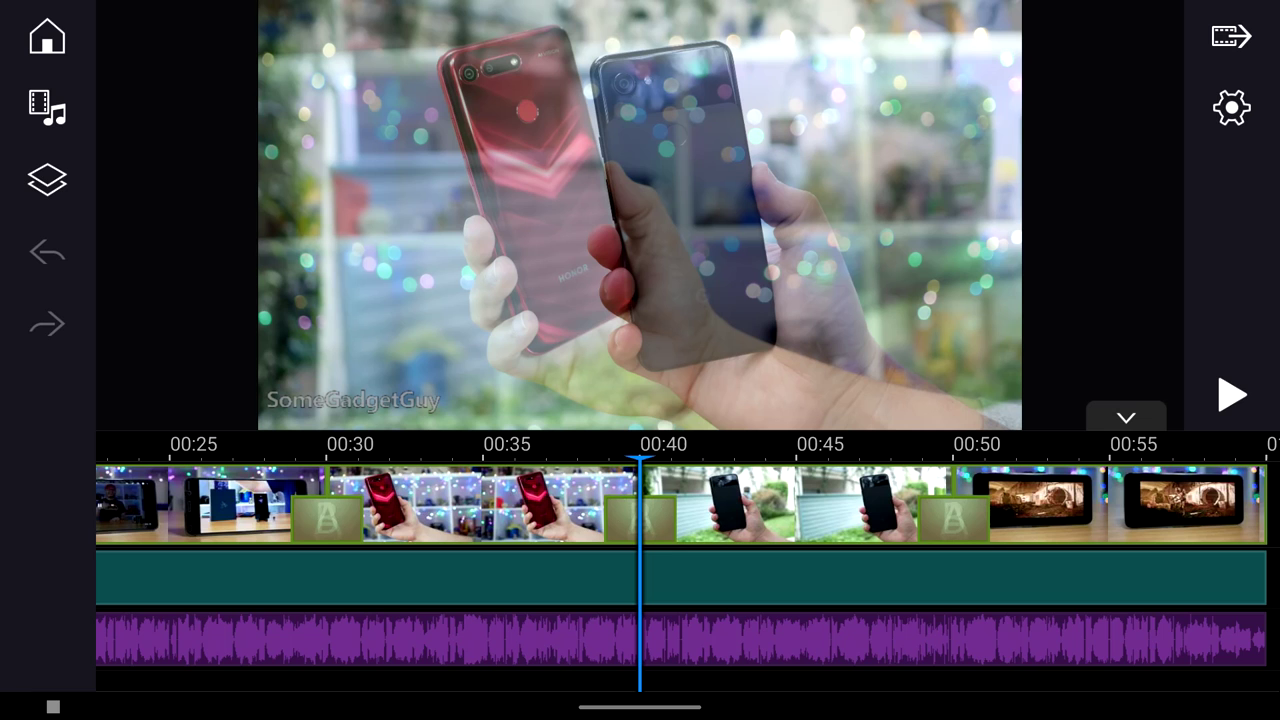
Step: Select the red-phone clip at 00:30–00:40 and bring up its edit options
{"action": "left_click", "coordinate": [480, 500]}
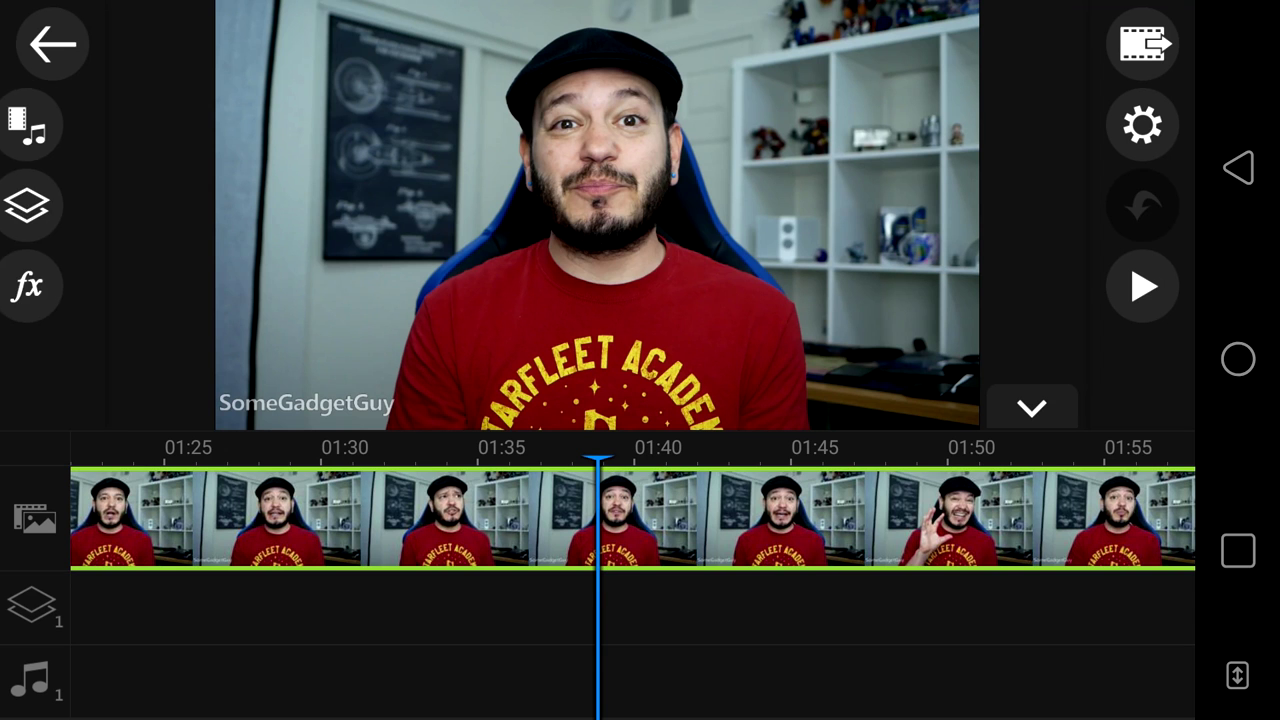
{"action": "left_click", "coordinate": [52, 125]}
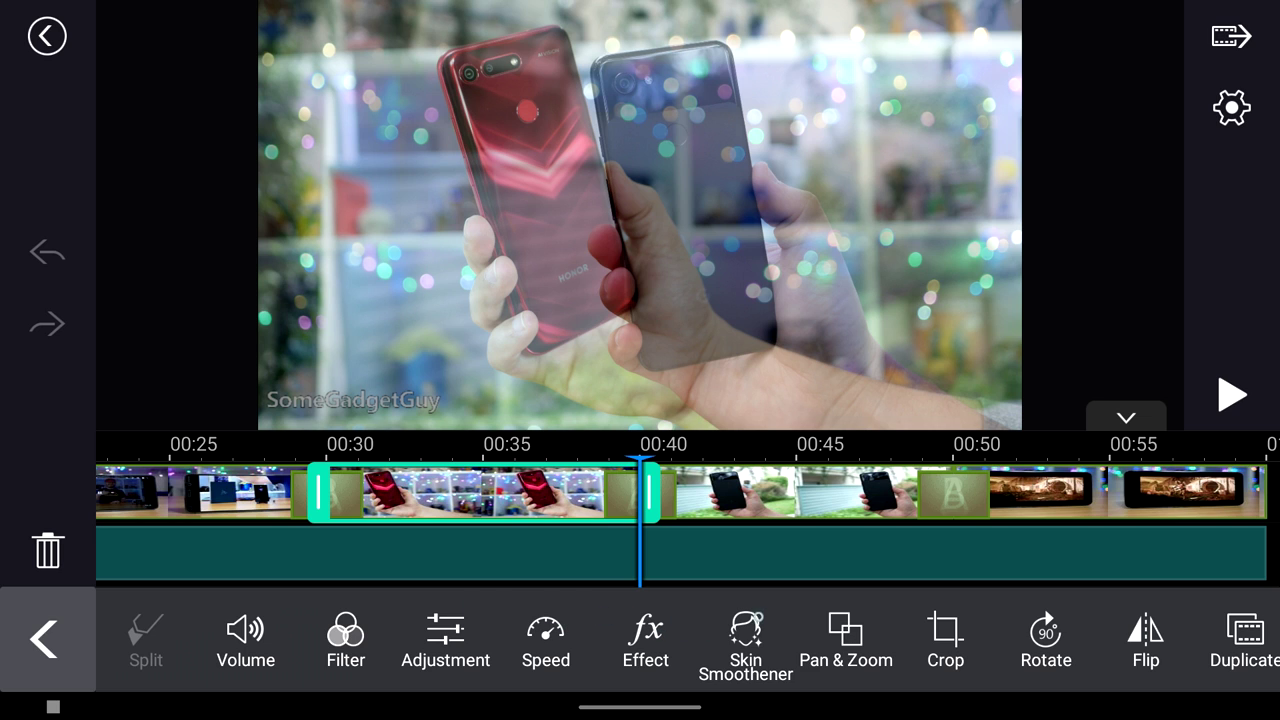
Step: Split the red-phone clip at 00:35 and apply Continuous Shot with four segments
{"action": "left_click_drag", "start_coordinate": [640, 490], "coordinate": [816, 490]}
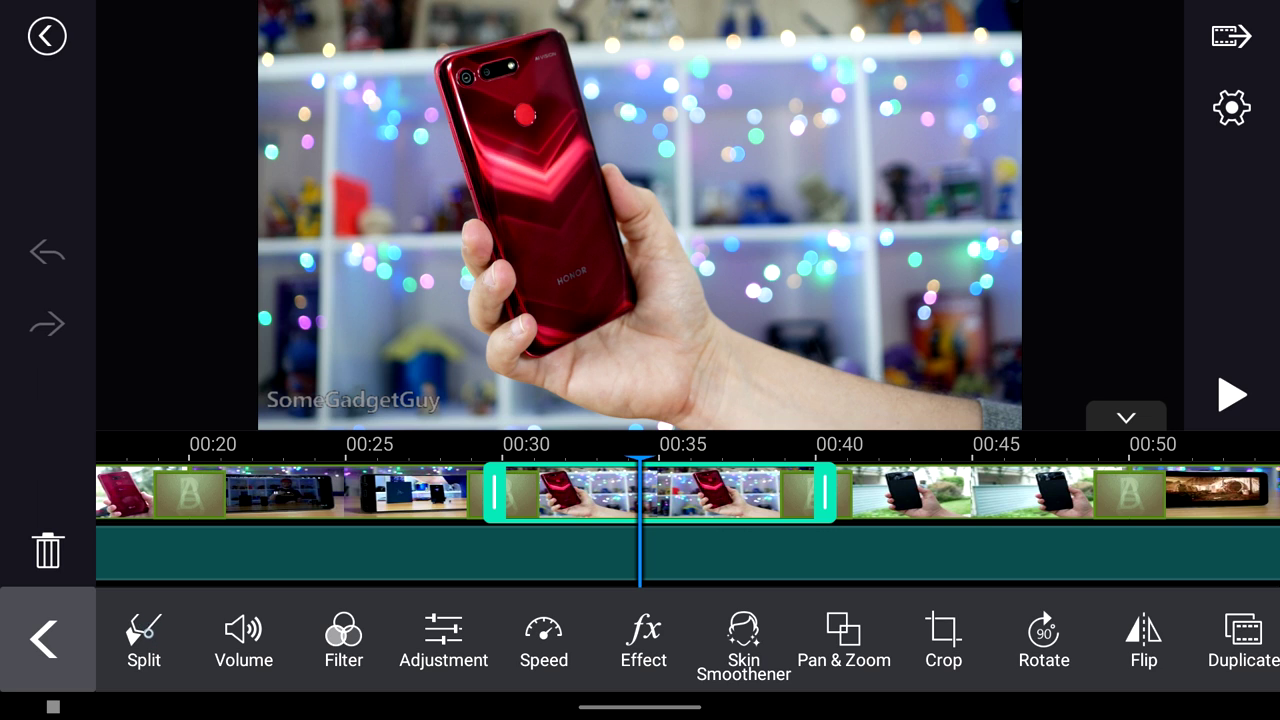
{"action": "left_click", "coordinate": [144, 640]}
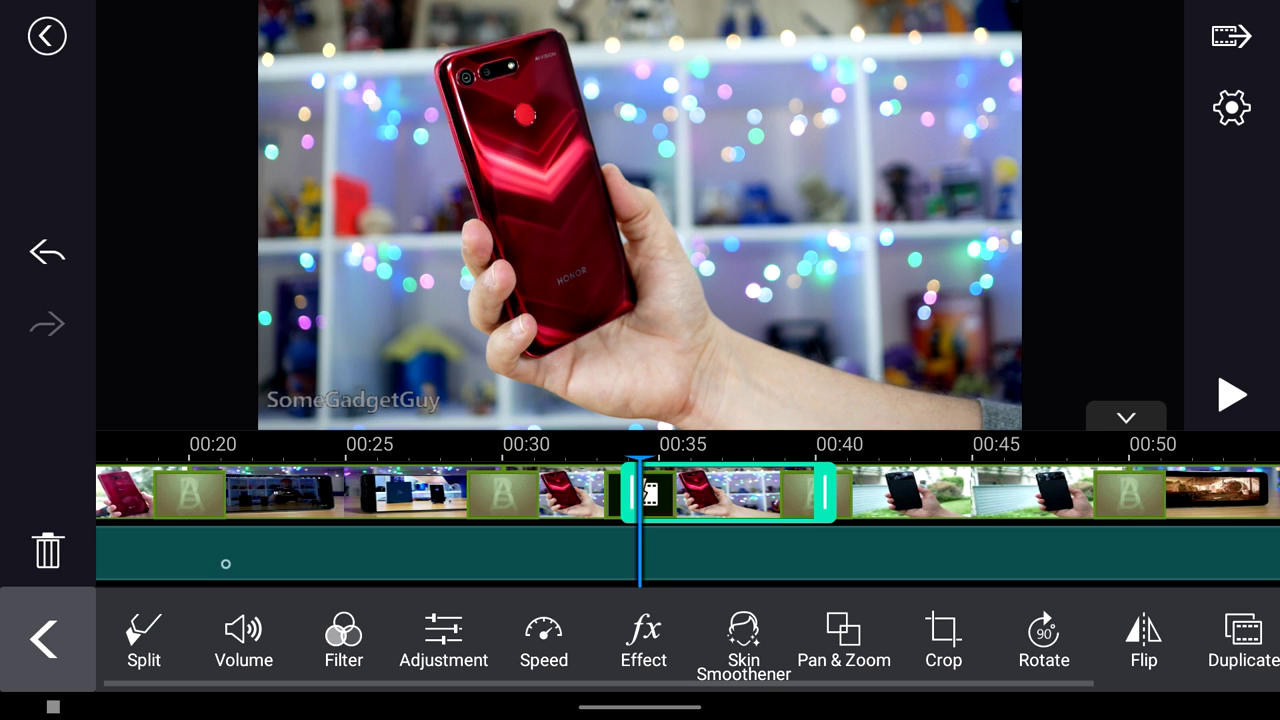
{"action": "left_click", "coordinate": [644, 640]}
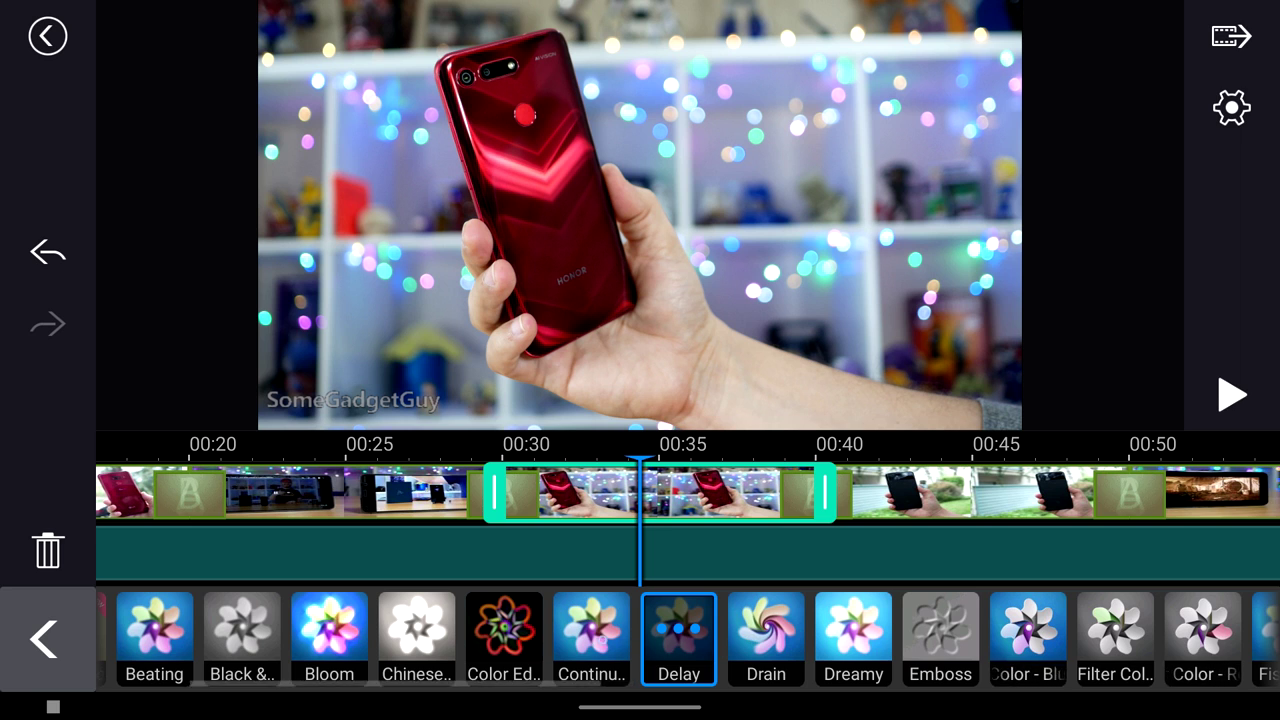
{"action": "left_click_drag", "start_coordinate": [600, 623], "coordinate": [686, 623]}
{"action": "left_click", "coordinate": [678, 640]}
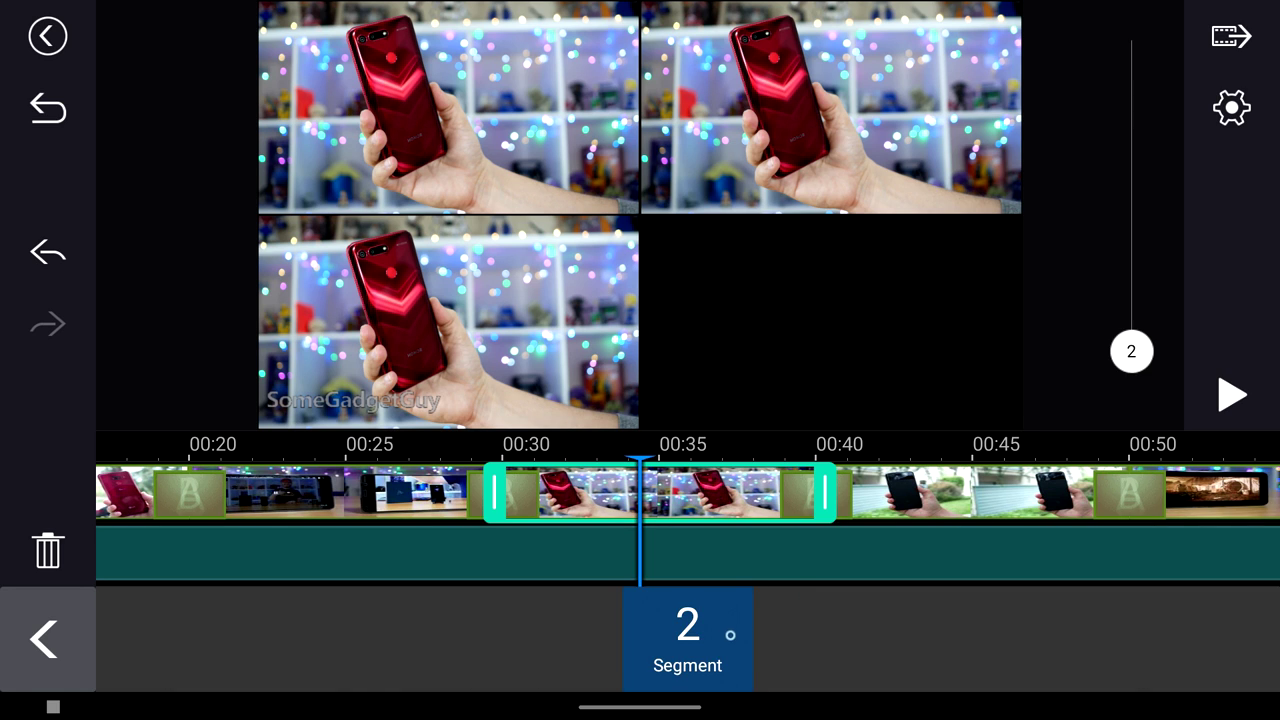
{"action": "mouse_move", "coordinate": [1133, 346]}
{"action": "left_mouse_down"}
{"action": "mouse_move", "coordinate": [1132, 53]}
{"action": "mouse_move", "coordinate": [1132, 150]}
{"action": "left_mouse_up"}
{"action": "left_click", "coordinate": [43, 638]}
{"action": "left_click", "coordinate": [829, 566]}
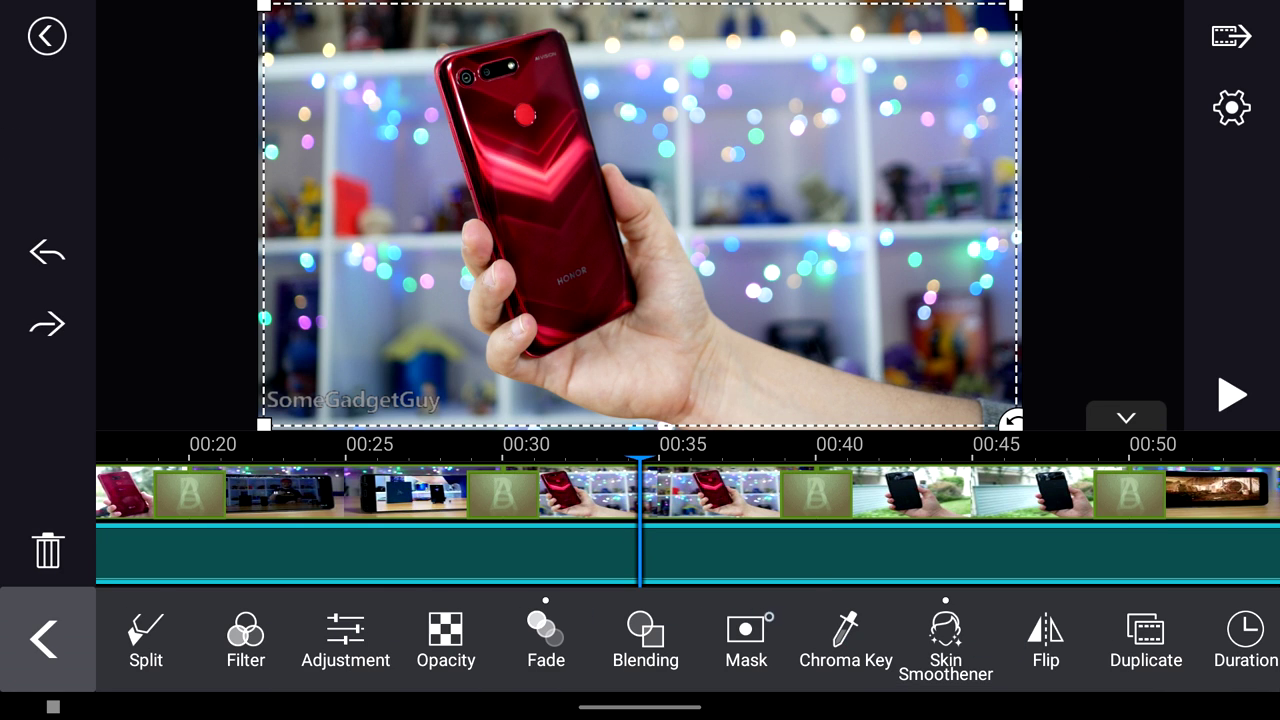
Step: Swipe the overlay's toolbar to reveal more editing tools
{"action": "left_click_drag", "start_coordinate": [700, 640], "coordinate": [684, 640]}
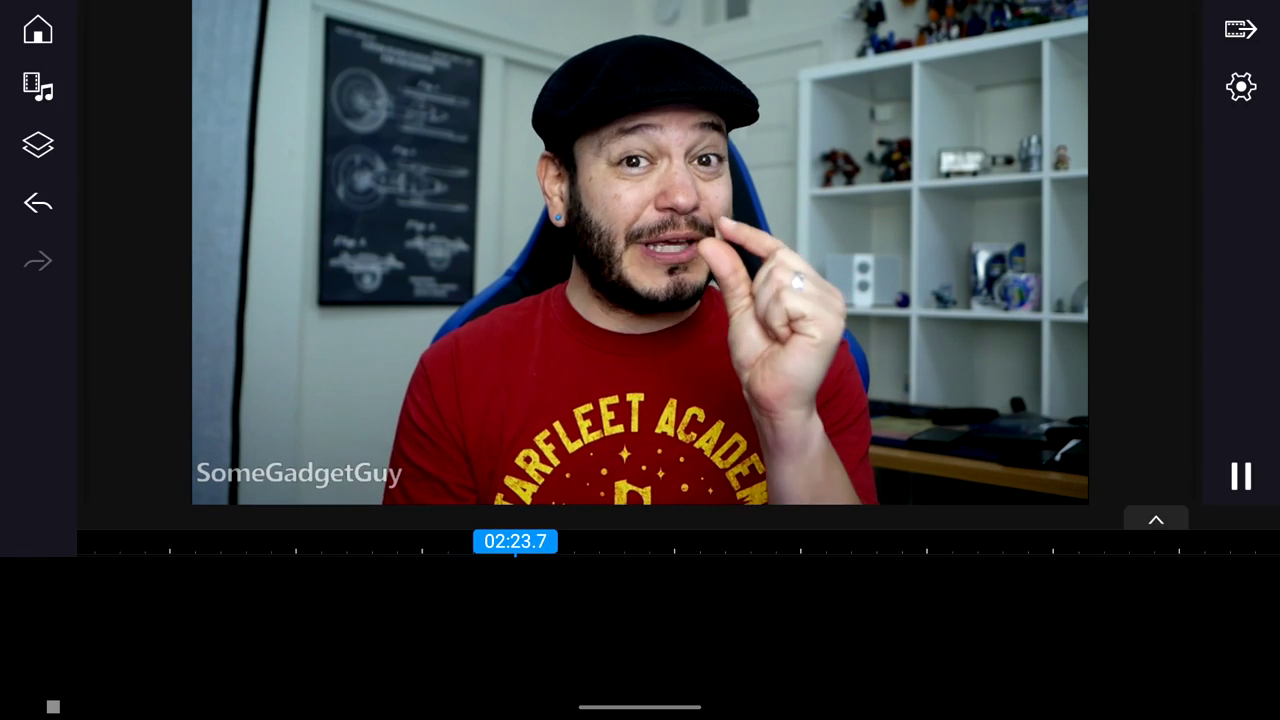
Step: Expand the timeline to reach the black-phone clip at 00:40–00:50
{"action": "left_click", "coordinate": [1156, 520]}
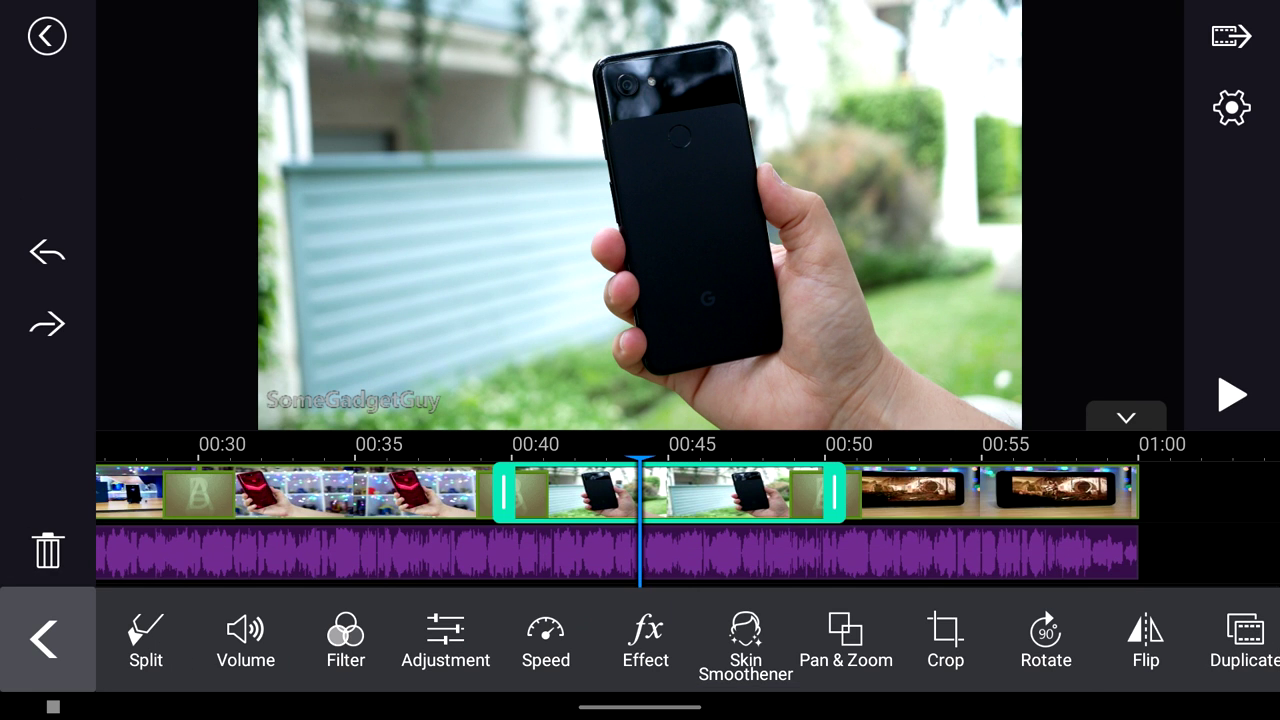
Step: Select the purple music track to show its audio editing tools
{"action": "left_click", "coordinate": [1041, 553]}
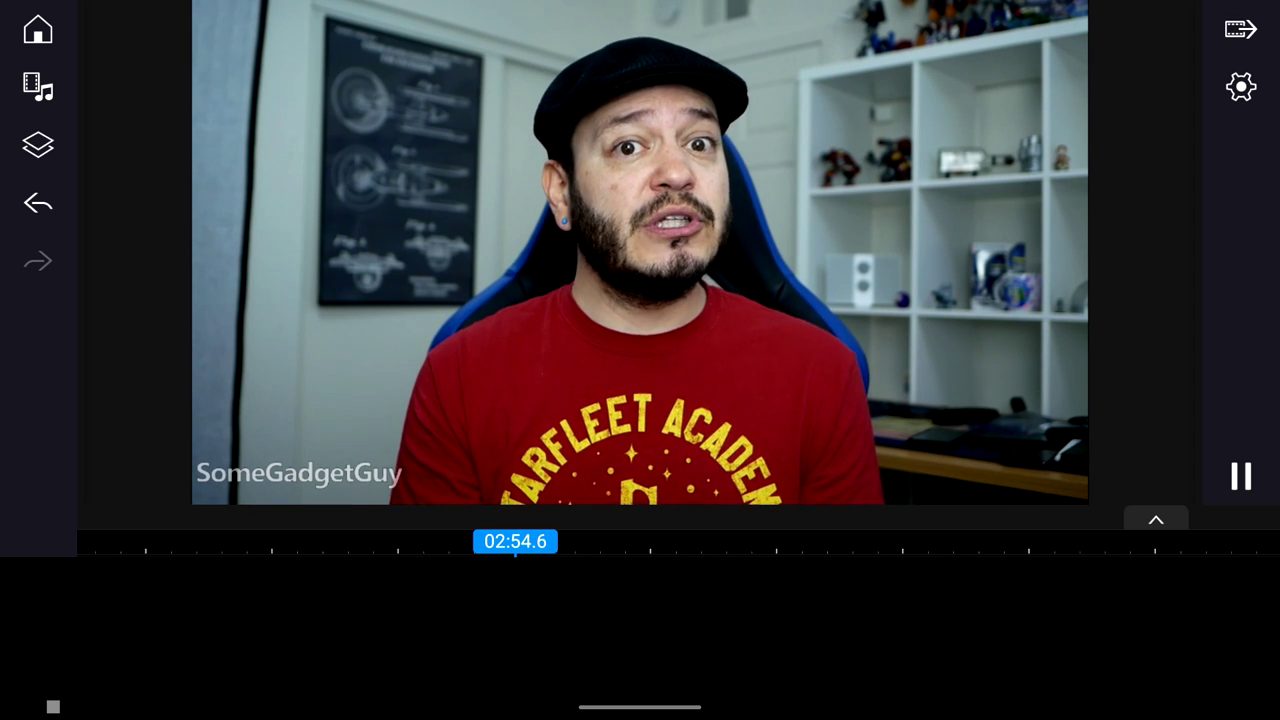
Step: Expand the timeline during playback so the talking-head video track's thumbnails reappear below the preview
{"action": "left_click", "coordinate": [1156, 519]}
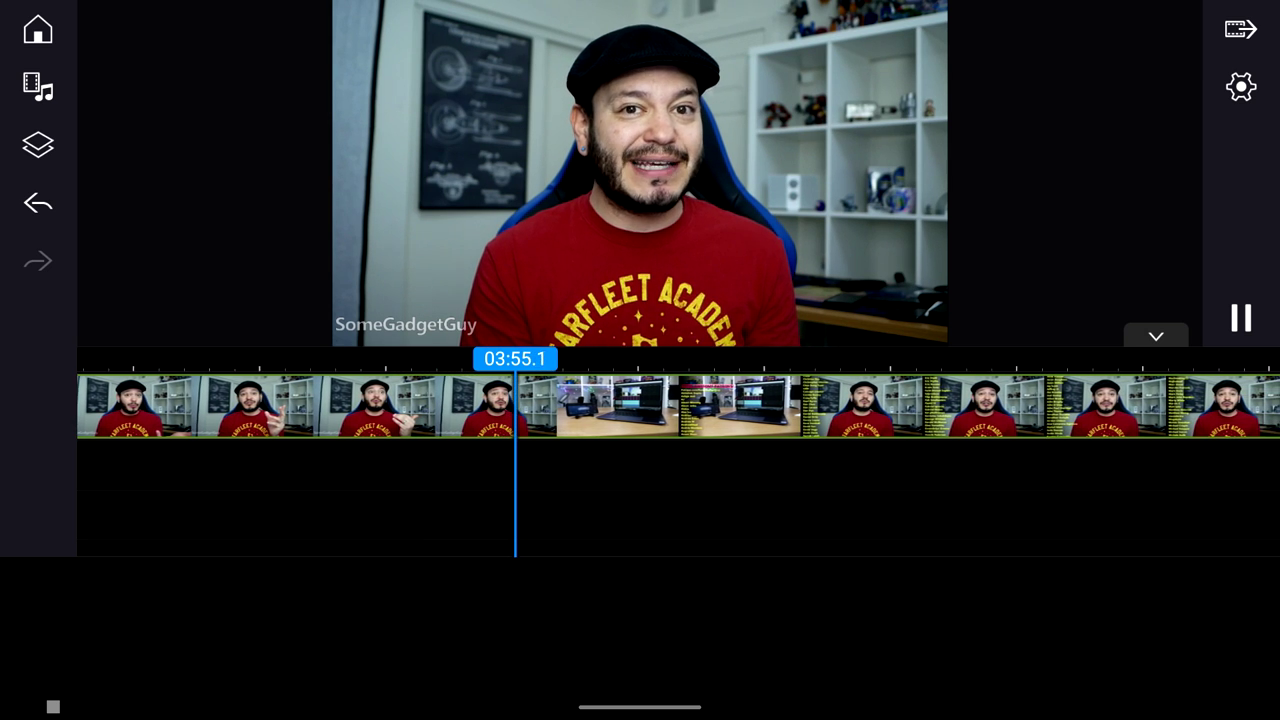
Step: Collapse the timeline to a ruler so the talking-head preview enlarges while playing
{"action": "left_click", "coordinate": [1156, 336]}
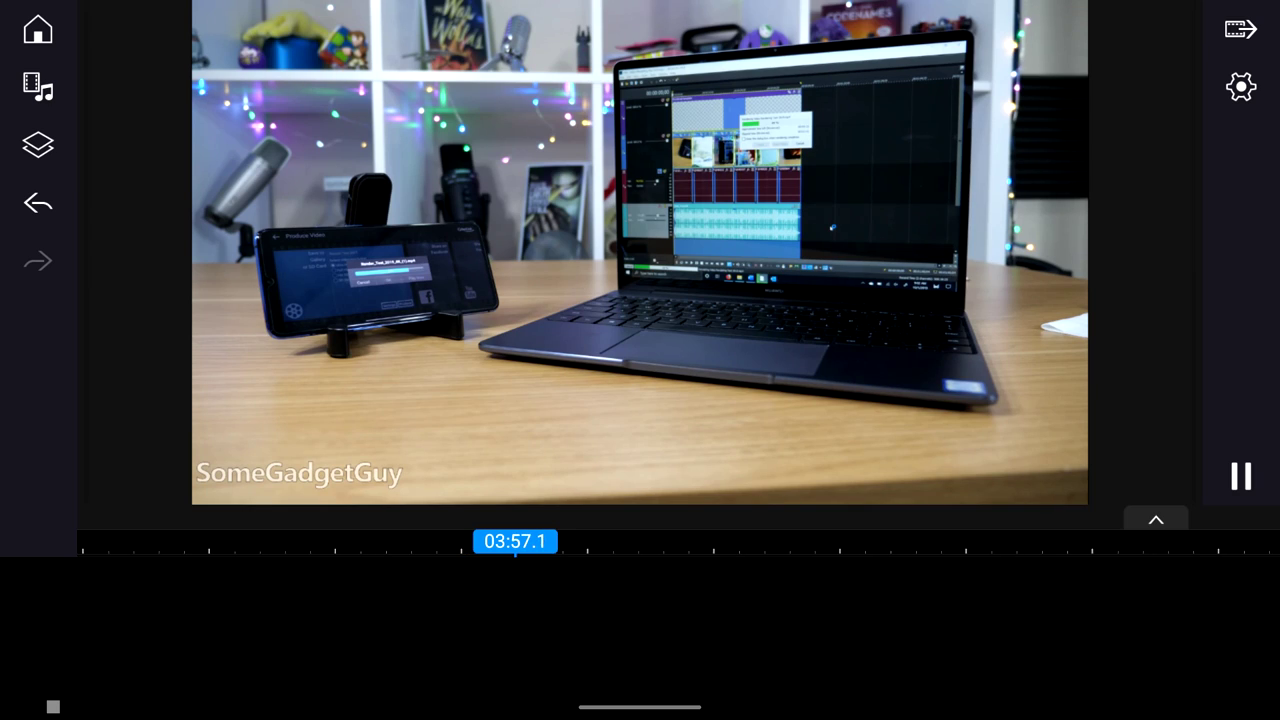